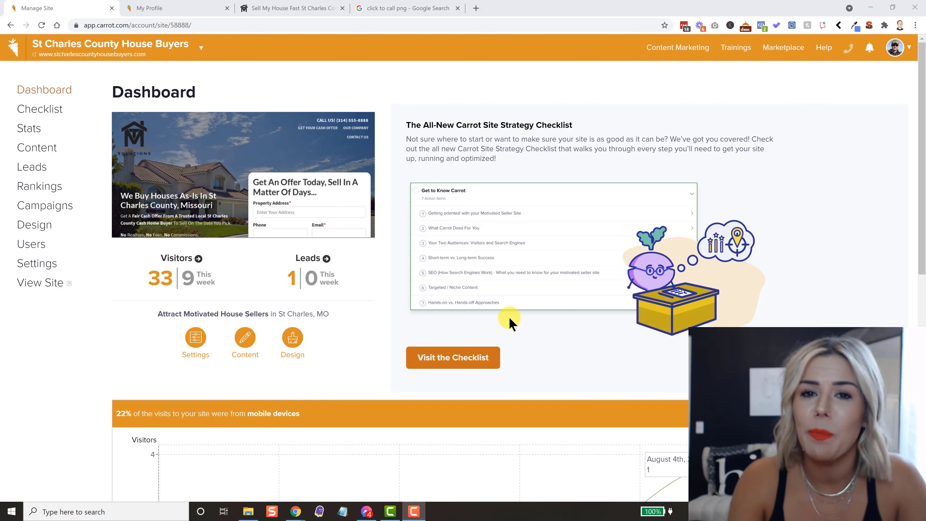
- Open the SMS Notifications settings under Content > Forms and check the live offer page
{"action": "left_click", "coordinate": [30, 148]}
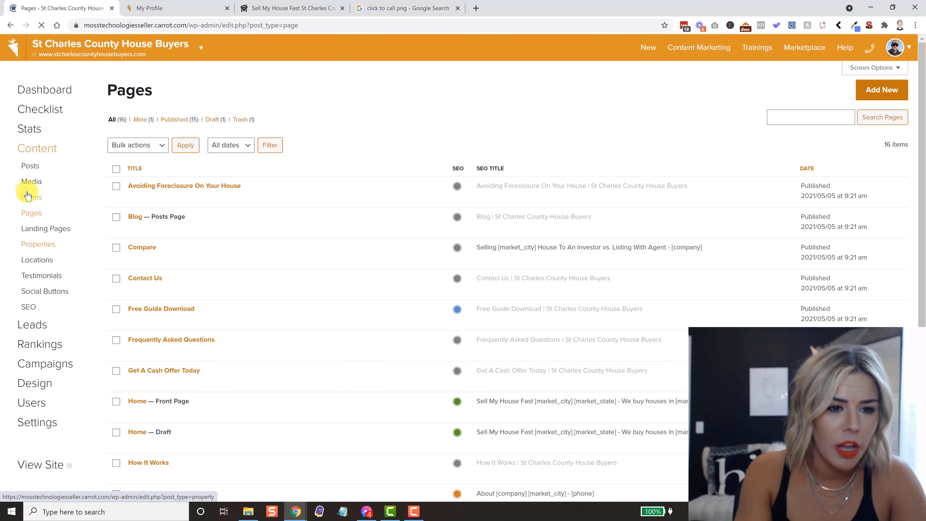
{"action": "left_click", "coordinate": [30, 201]}
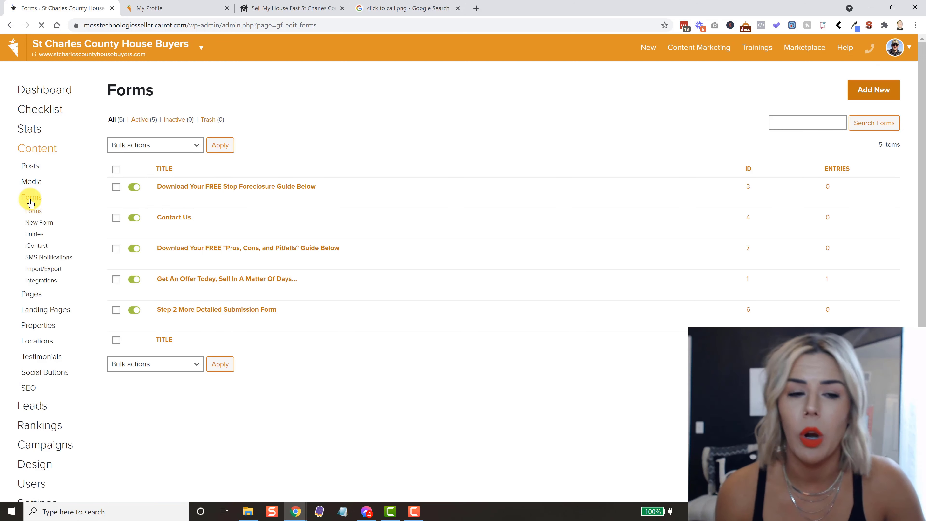
{"action": "left_click", "coordinate": [62, 261]}
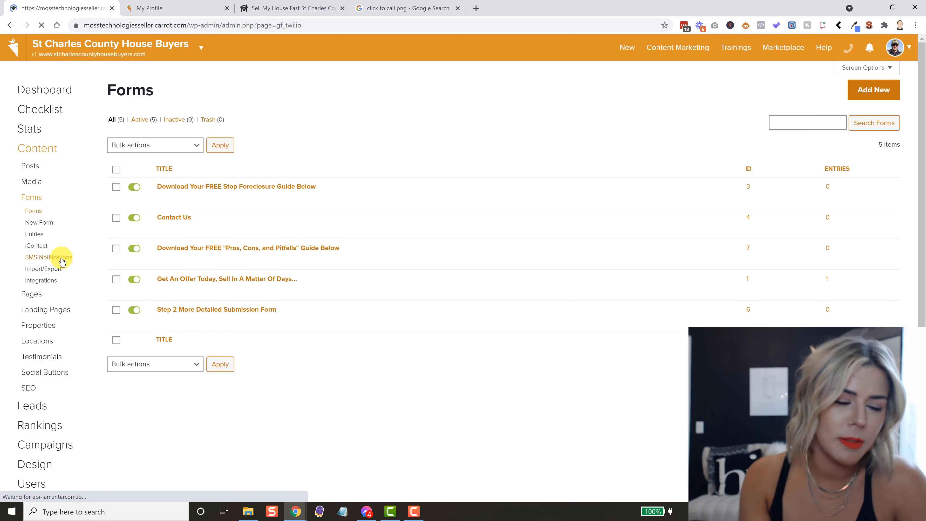
{"action": "left_click", "coordinate": [305, 8]}
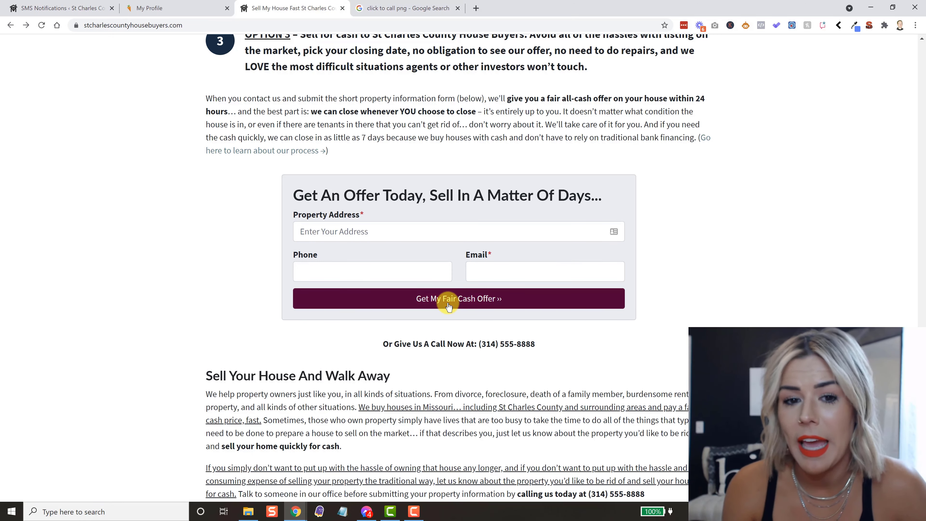
- Edit the Get An Offer Today SMS notification and delete its Override Company Number
{"action": "left_click", "coordinate": [68, 7]}
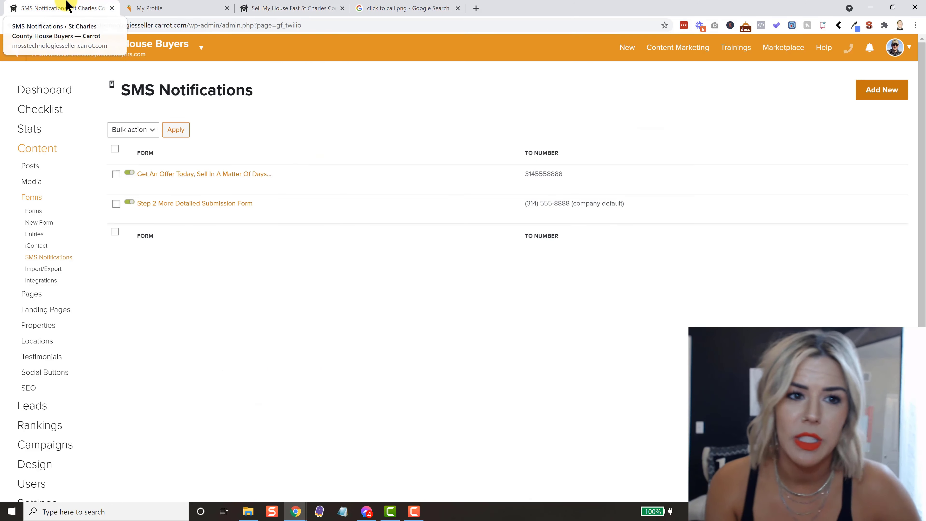
{"action": "mouse_move", "coordinate": [218, 172]}
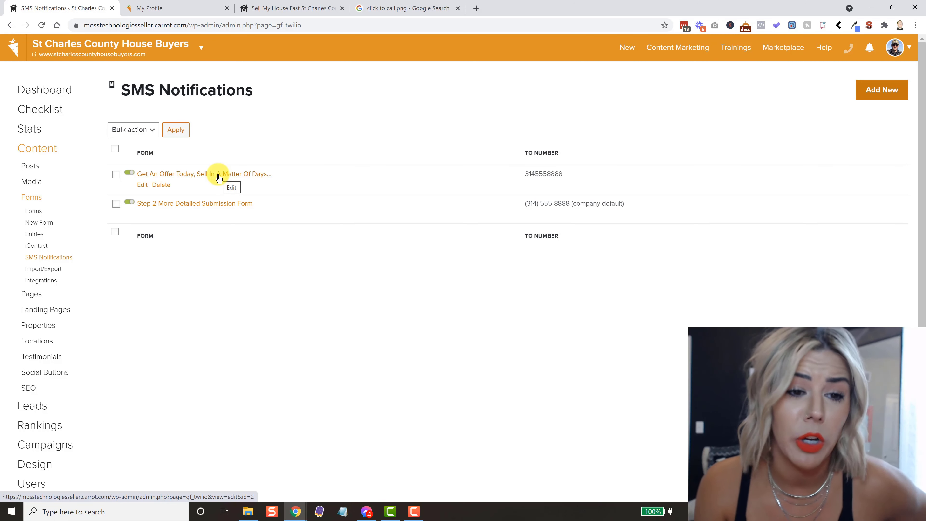
{"action": "left_click", "coordinate": [142, 186]}
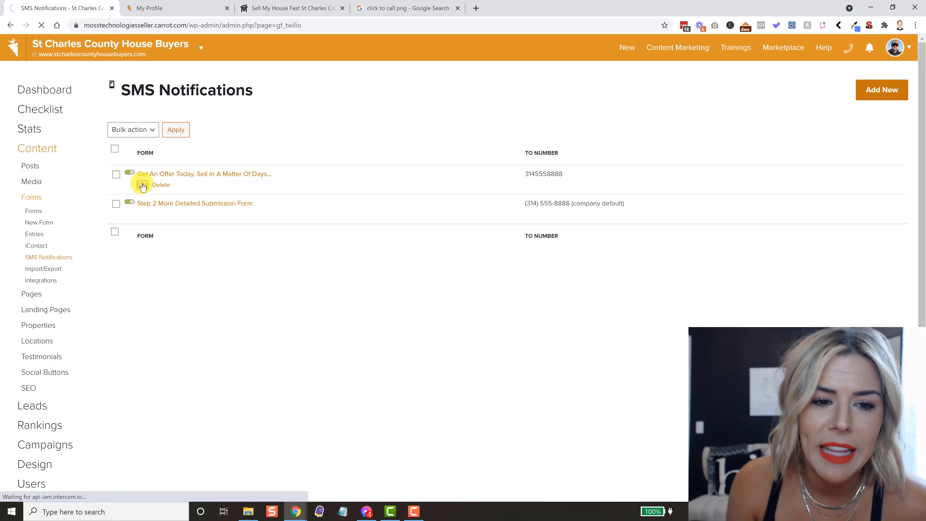
{"action": "left_click_drag", "start_coordinate": [249, 146], "coordinate": [171, 133]}
{"action": "key", "text": "BackSpace"}
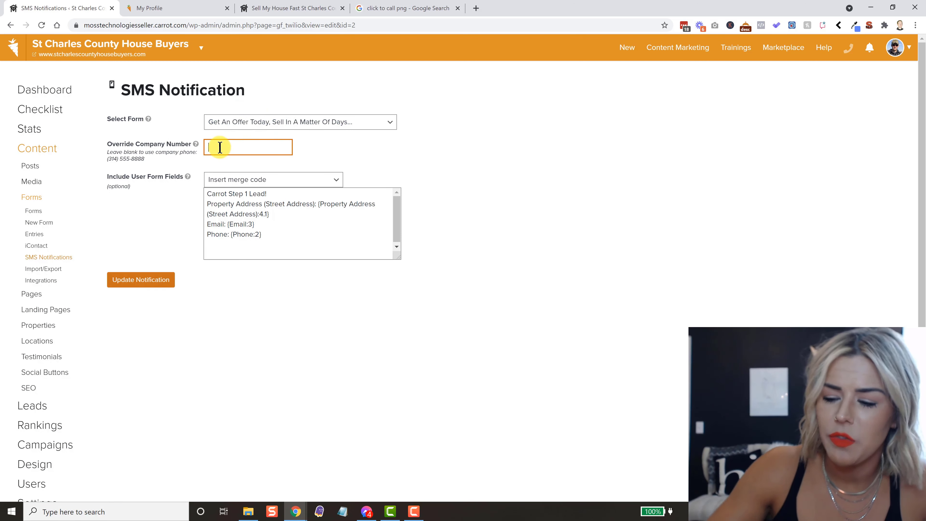
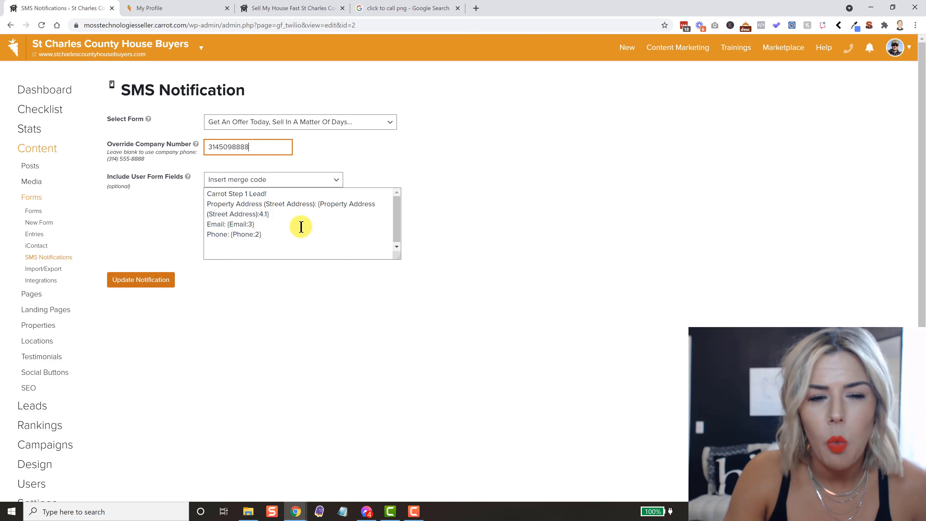
- Enter a new override phone number and add the Date (mm/dd/yyyy) merge code after the phone line
{"action": "left_click", "coordinate": [291, 231]}
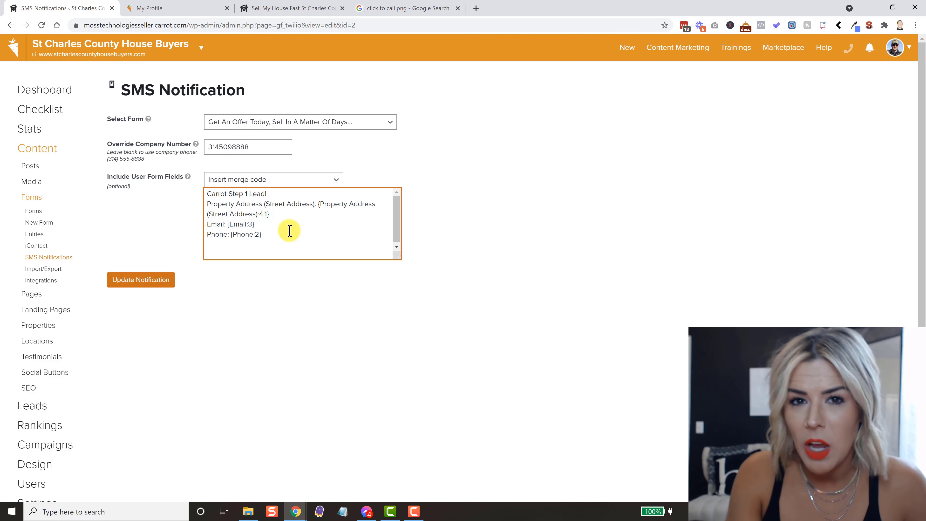
{"action": "left_click", "coordinate": [336, 181]}
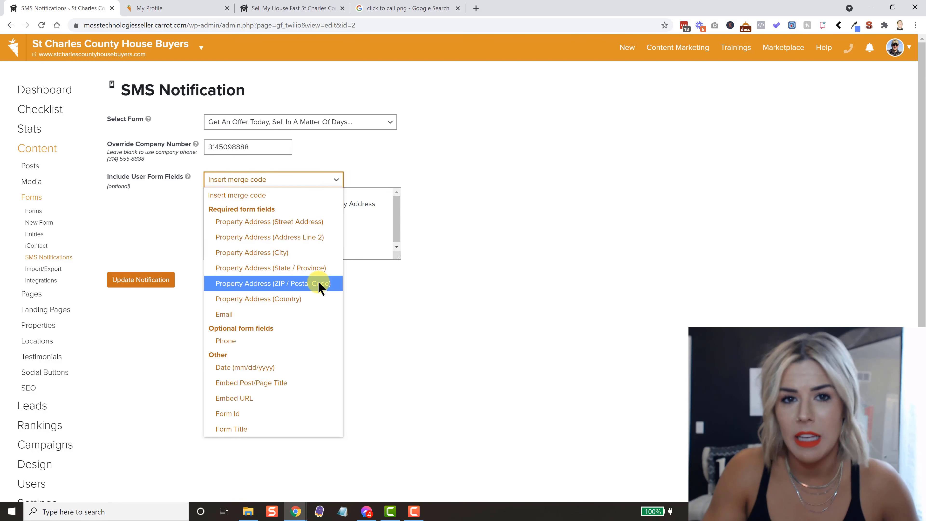
{"action": "left_click", "coordinate": [279, 367]}
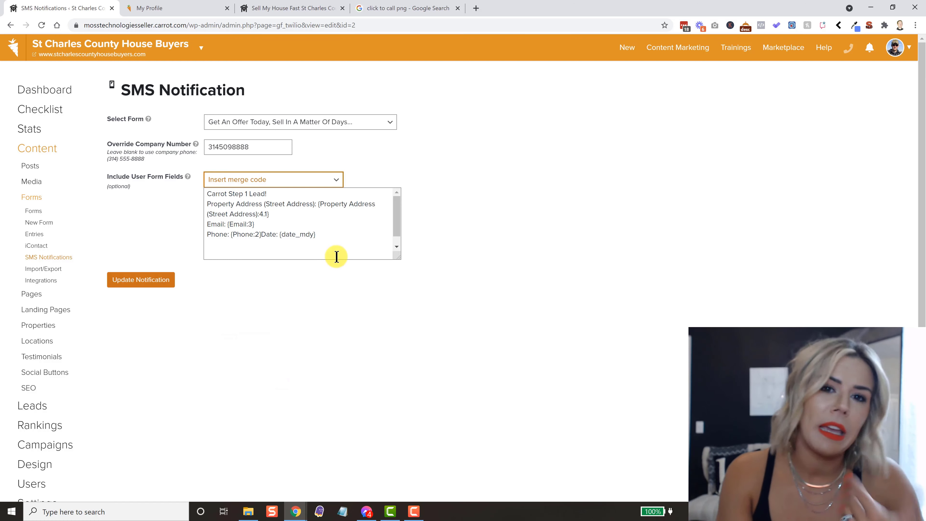
{"action": "left_click", "coordinate": [336, 184]}
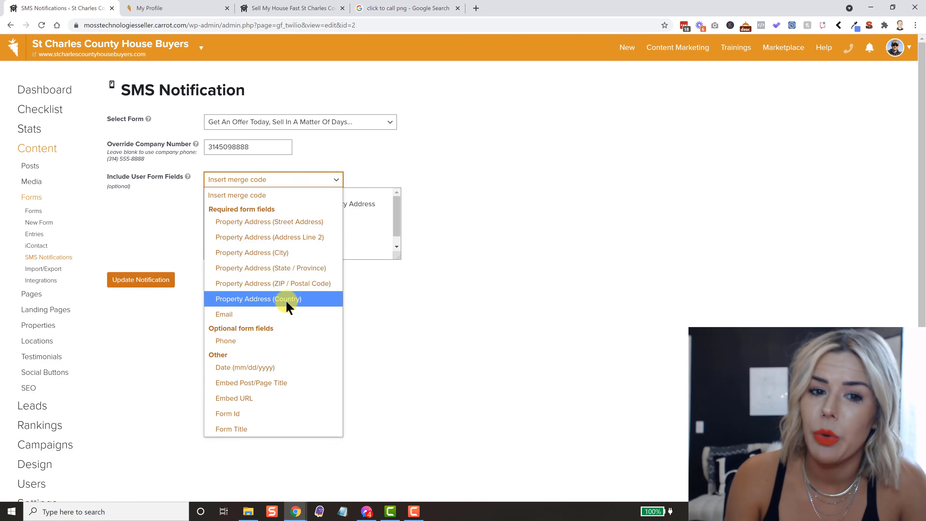
{"action": "left_click", "coordinate": [449, 373]}
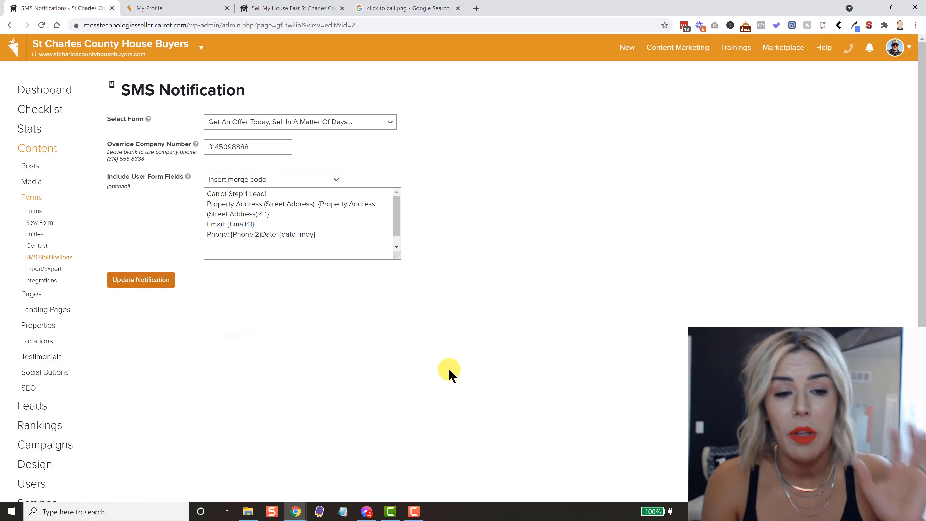
{"action": "left_click", "coordinate": [294, 247]}
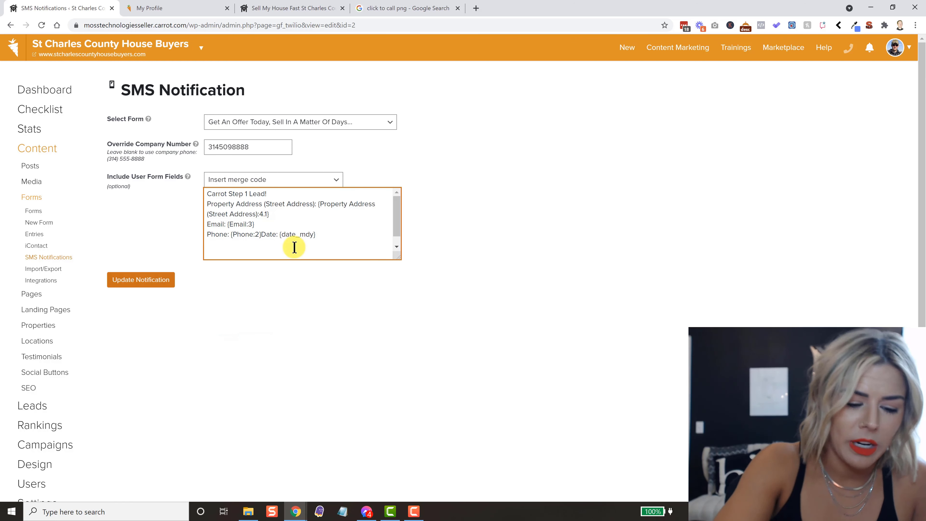
- Copy the message text, save the notification with Update Notification, and return to SMS Notifications
{"action": "key", "text": "ctrl+a"}
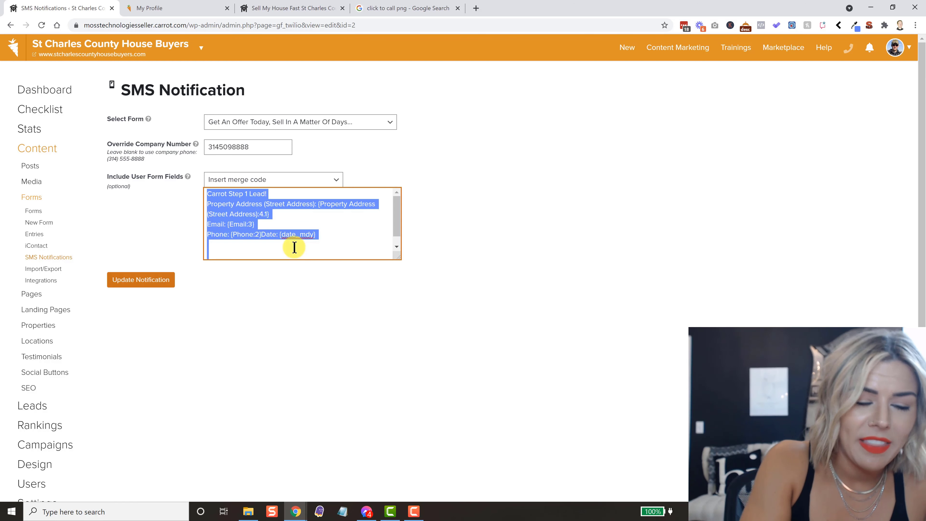
{"action": "left_click", "coordinate": [506, 196]}
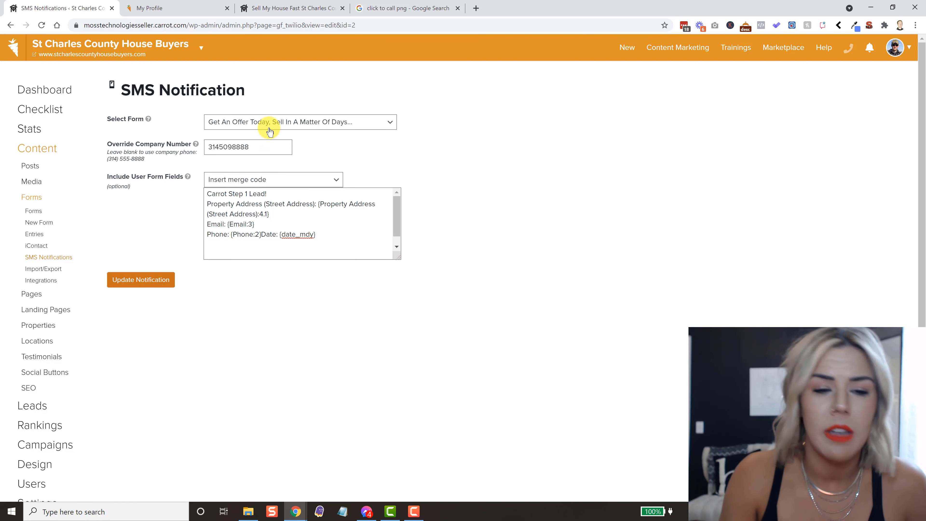
{"action": "left_click", "coordinate": [268, 150]}
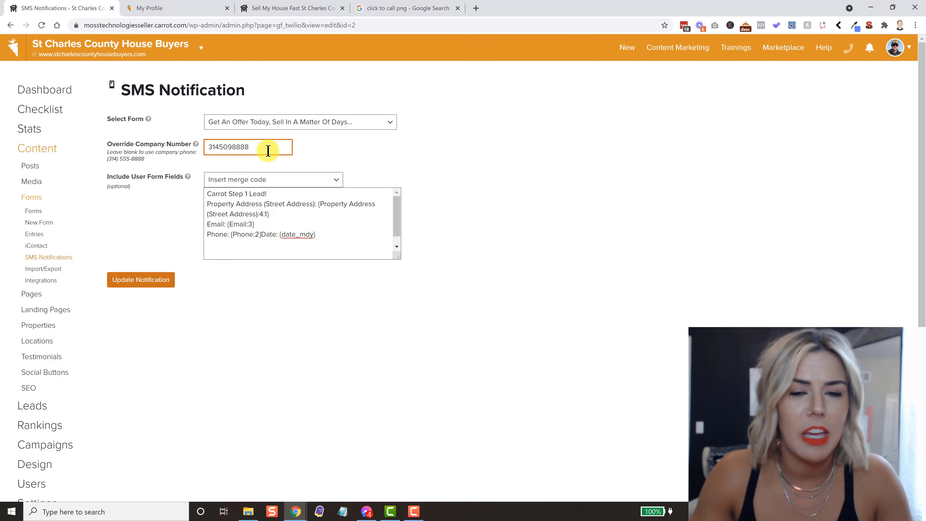
{"action": "left_click", "coordinate": [342, 228]}
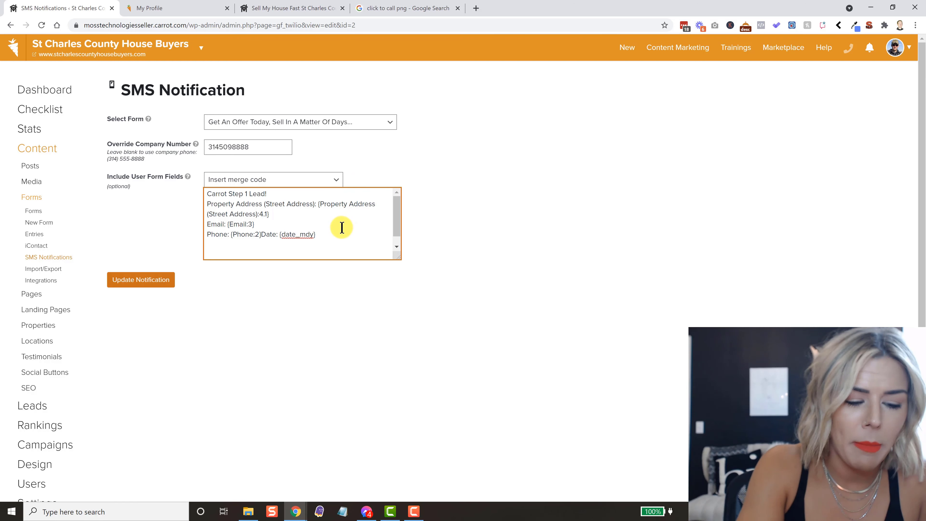
{"action": "key", "text": "ctrl+a"}
{"action": "key", "text": "ctrl+c"}
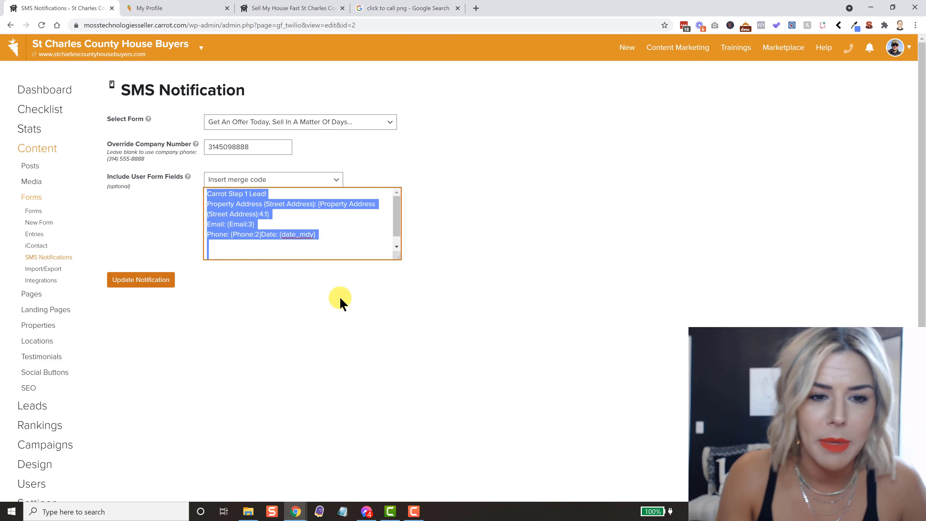
{"action": "left_click", "coordinate": [336, 305]}
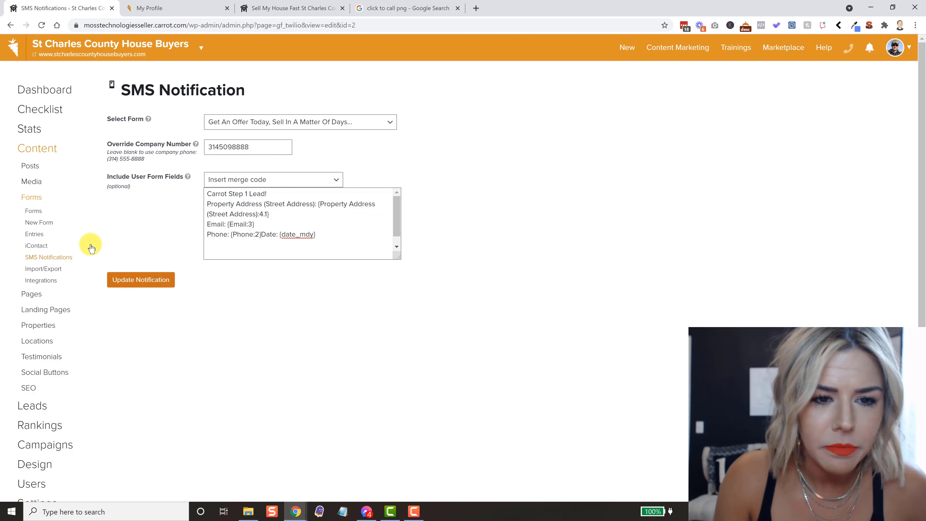
{"action": "left_click", "coordinate": [138, 280]}
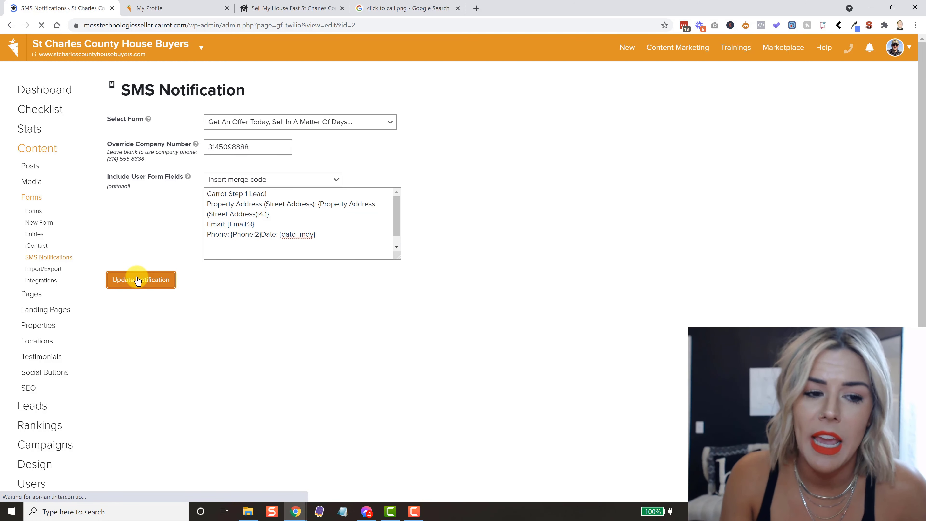
{"action": "left_click", "coordinate": [63, 262]}
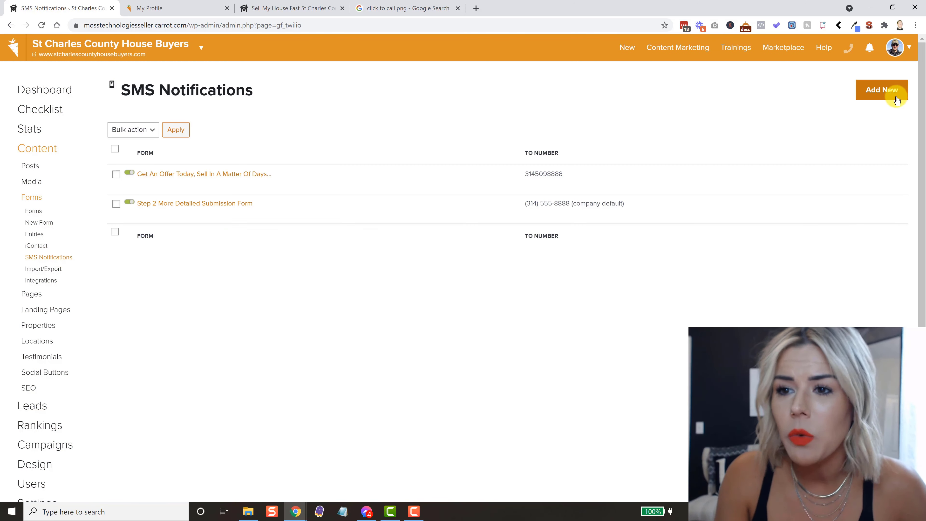
- Add a Get An Offer Today SMS notification with the pasted merge-code message and another override number
{"action": "left_click", "coordinate": [892, 92]}
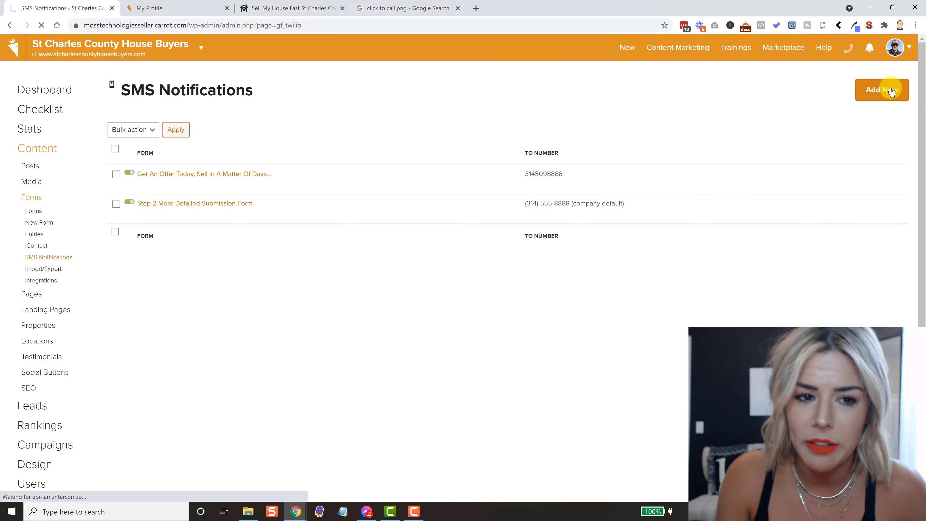
{"action": "left_click", "coordinate": [326, 123]}
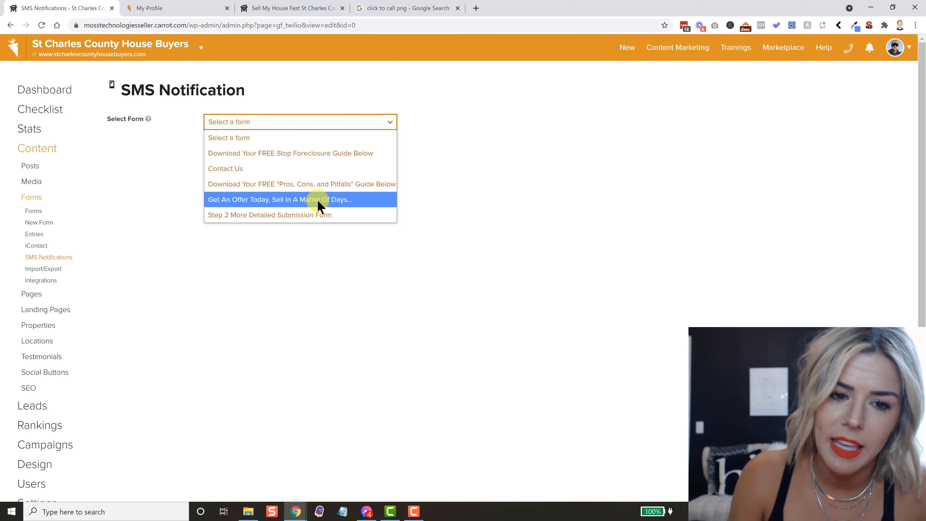
{"action": "left_click", "coordinate": [318, 204]}
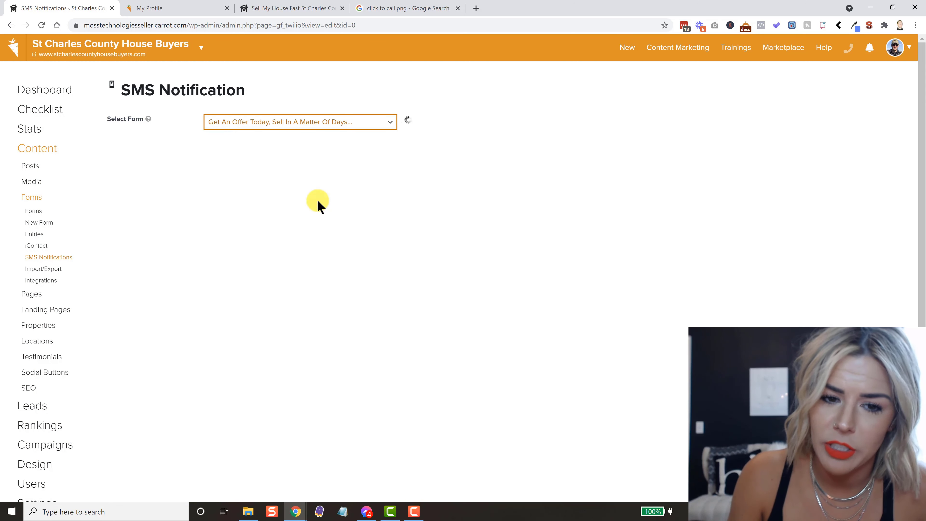
{"action": "left_click", "coordinate": [262, 220]}
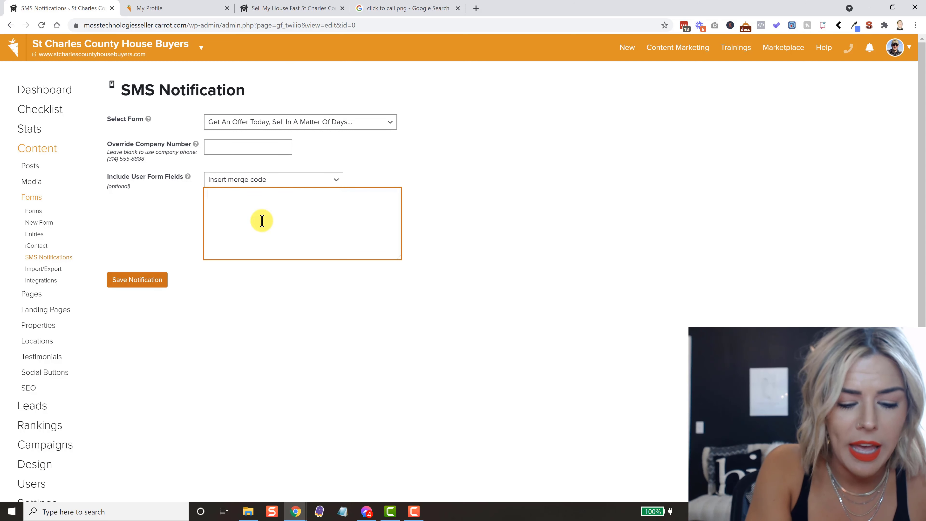
{"action": "key", "text": "ctrl+v"}
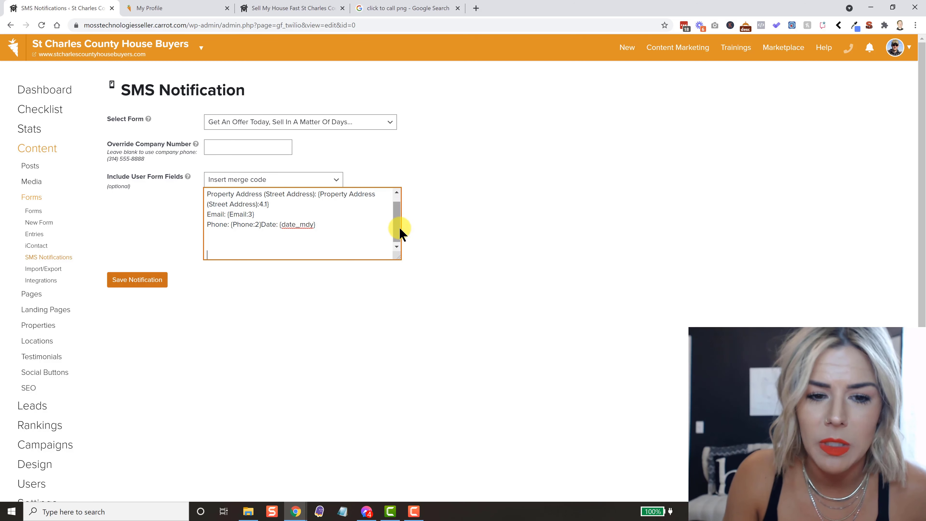
{"action": "scroll", "coordinate": [397, 226], "scroll_direction": "up", "scroll_amount": 1}
{"action": "left_click", "coordinate": [242, 148]}
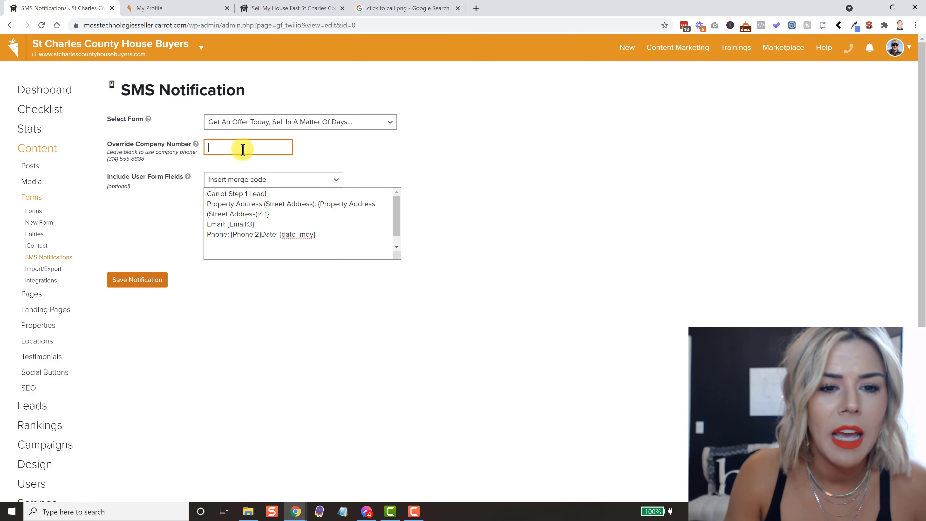
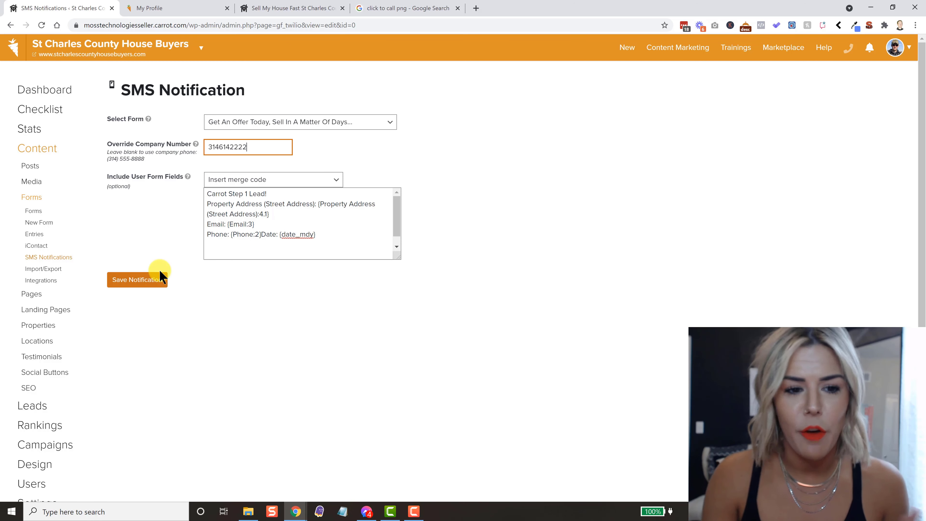
{"action": "left_click", "coordinate": [159, 285]}
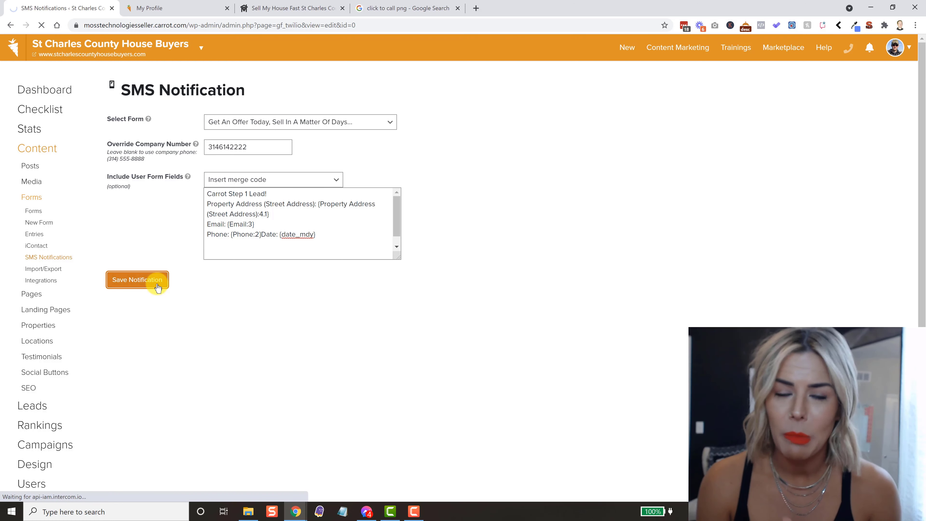